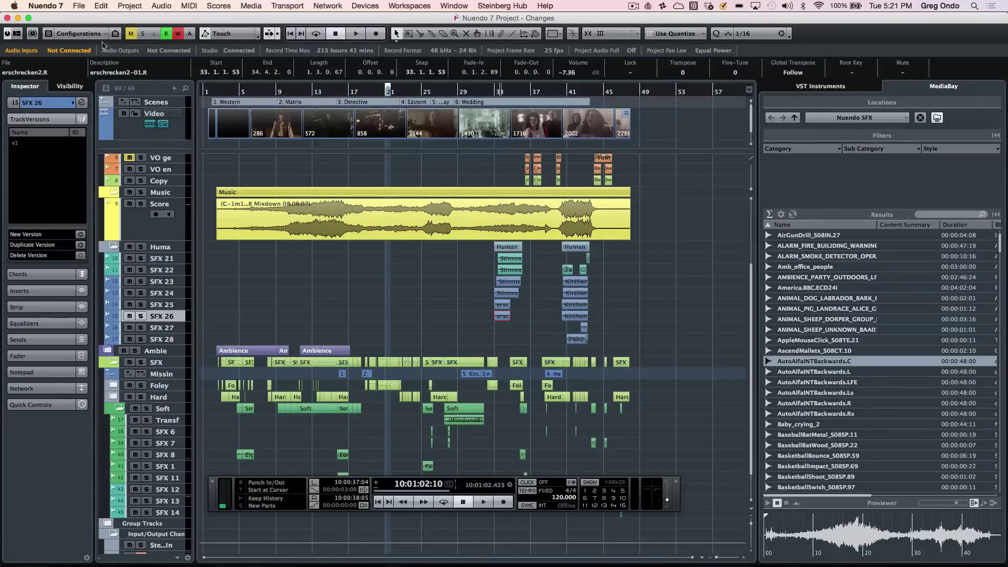
# - Load the Pro Tools KeyCommands preset and inspect the 'Duplicate Selected Tracks without Data' macro
pyautogui.click(79, 6)
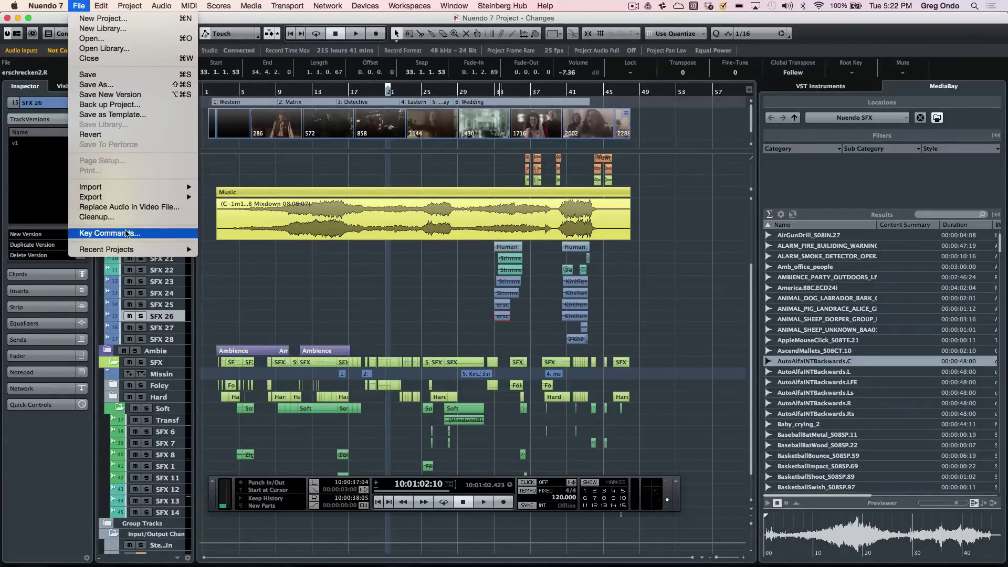
pyautogui.click(126, 233)
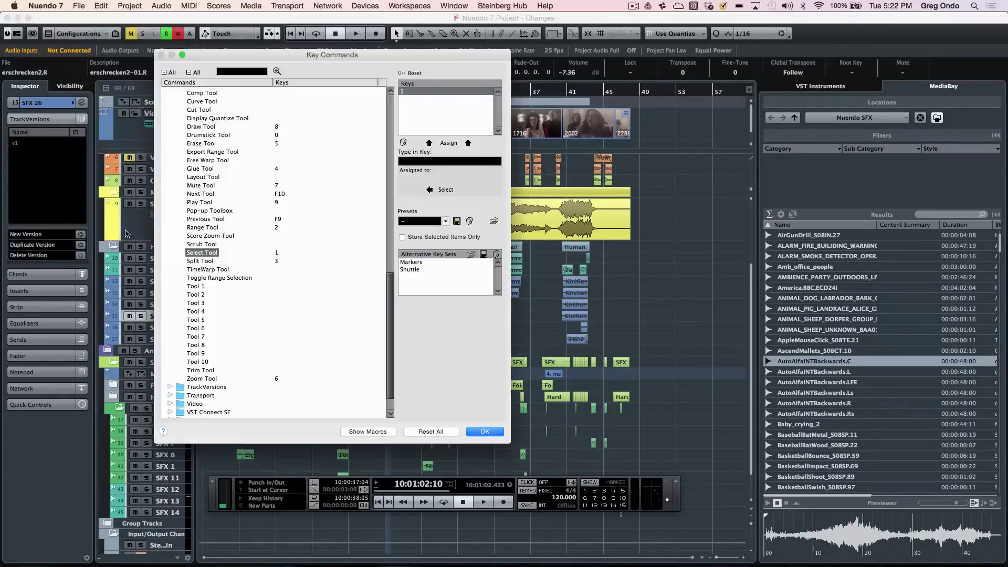
pyautogui.click(445, 221)
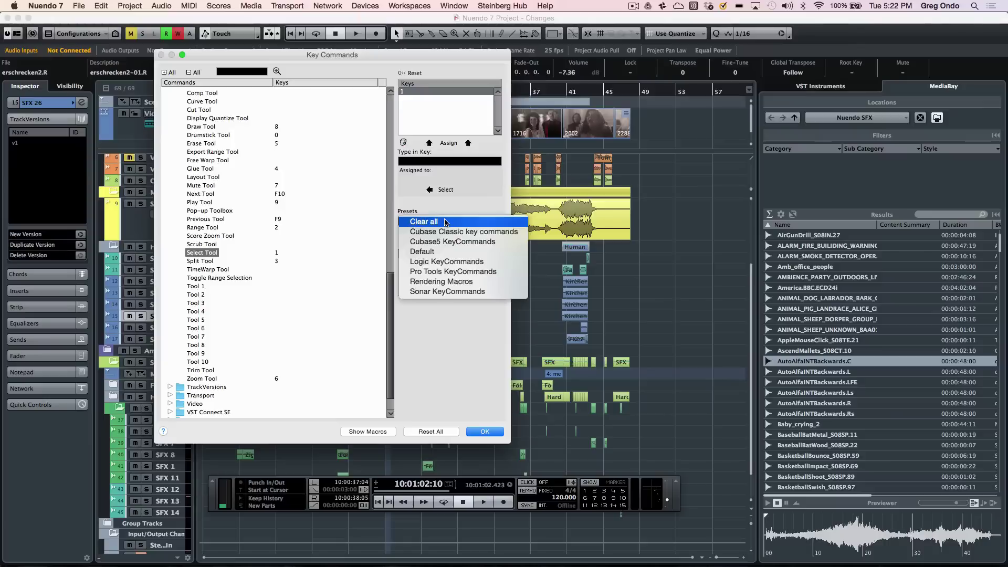
pyautogui.click(449, 272)
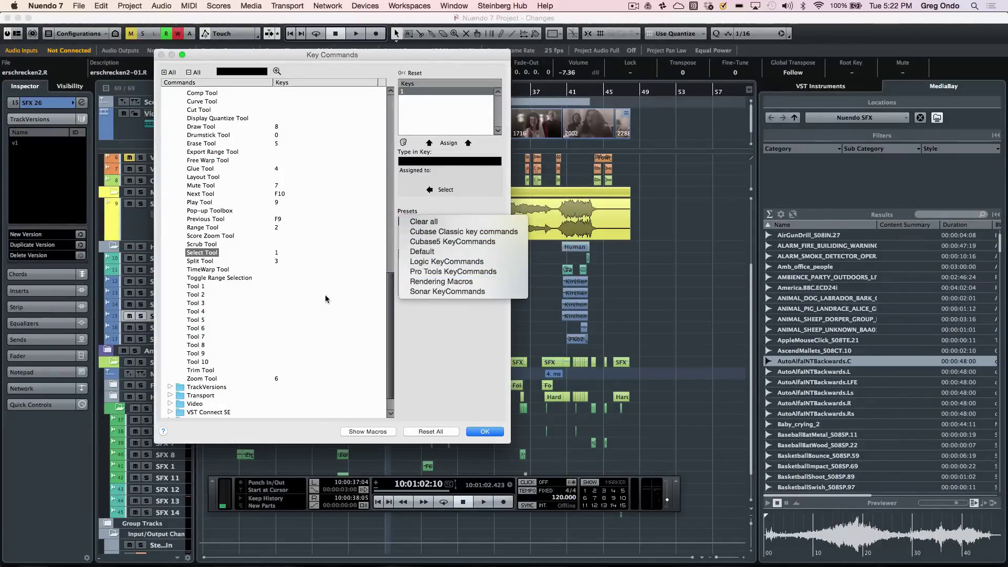
pyautogui.click(369, 431)
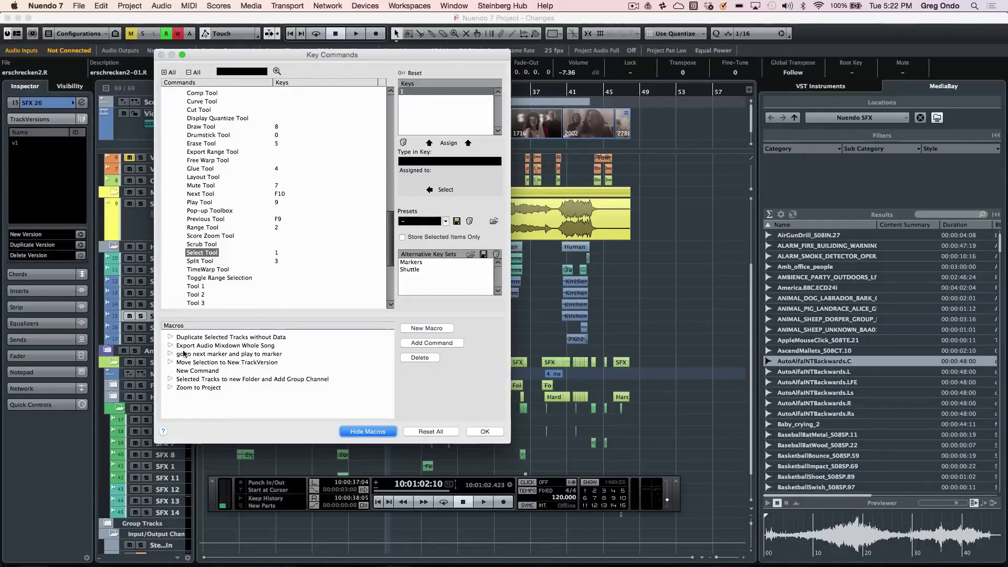
pyautogui.click(170, 338)
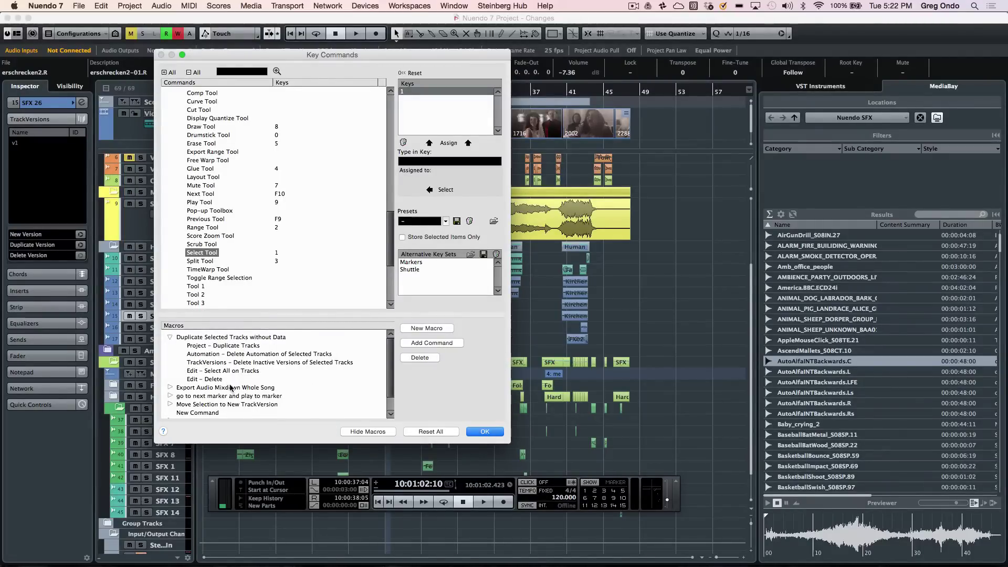
pyautogui.click(487, 431)
# - Review the Music track's context commands, then check the project sharing and permissions settings
pyautogui.rightClick(322, 215)
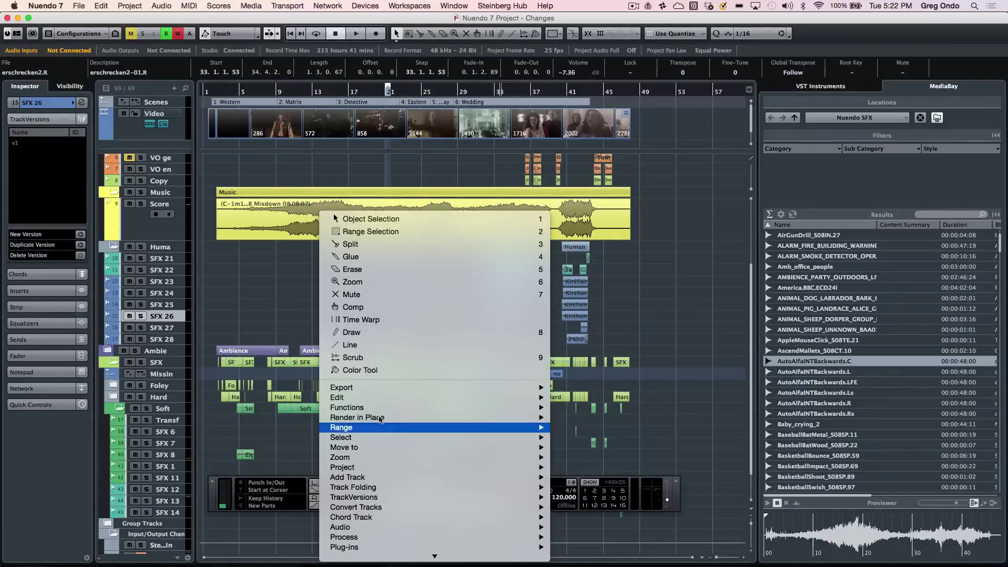
pyautogui.click(285, 299)
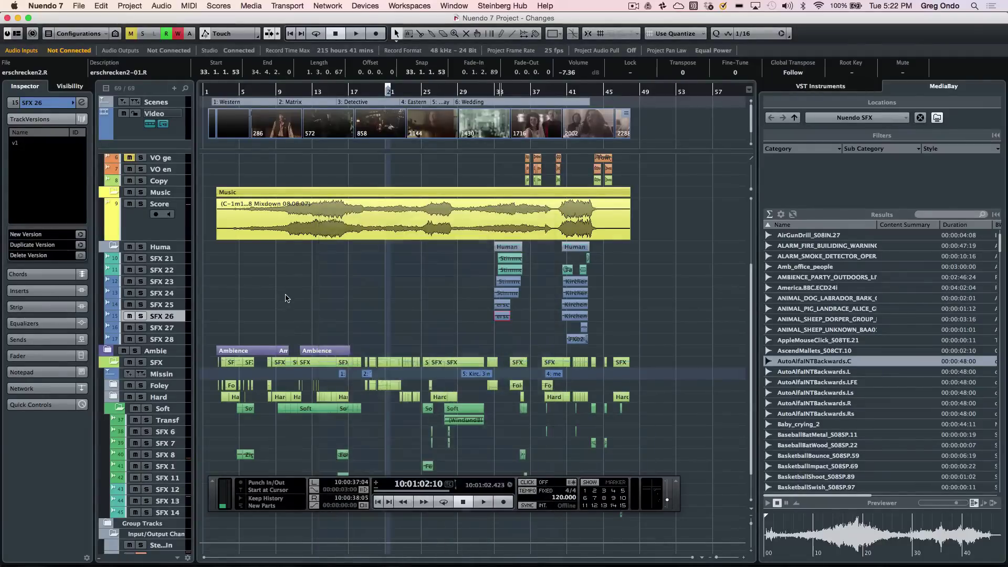
pyautogui.click(334, 9)
pyautogui.click(338, 35)
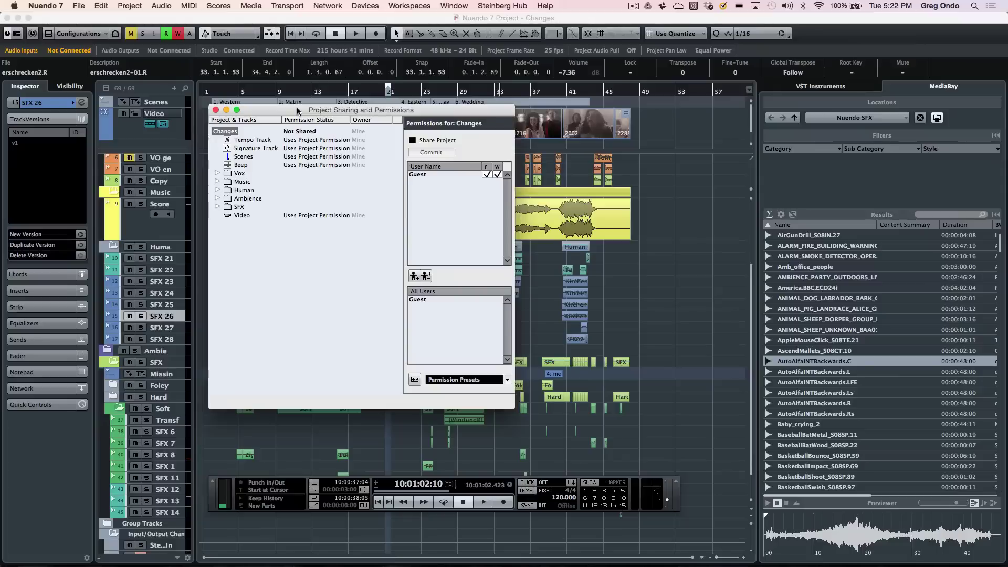
pyautogui.click(215, 110)
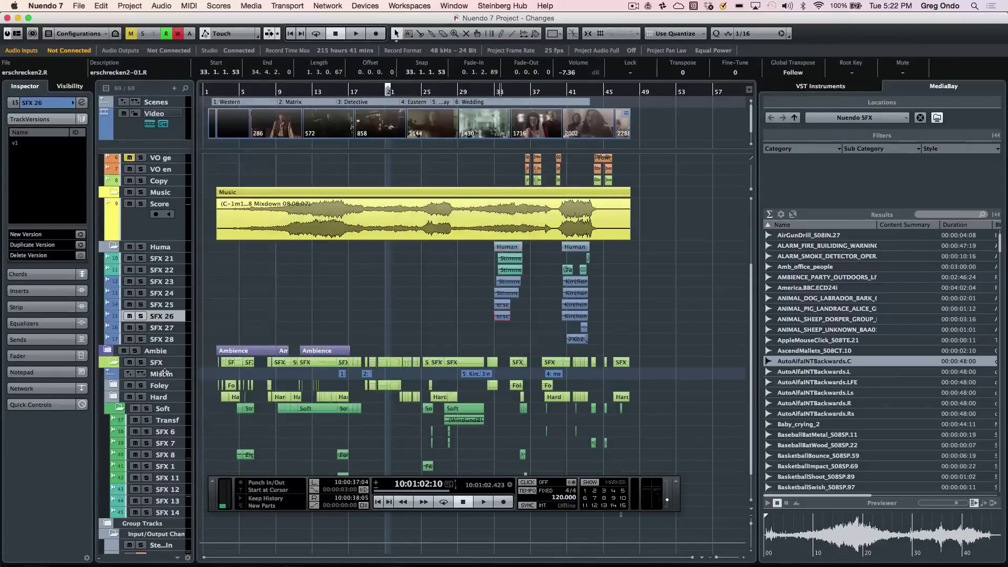
# - Select the Stereo In channel and bring up its VST Connect SE insert, then close it
pyautogui.scroll(-3, 164, 373)
pyautogui.click(181, 507)
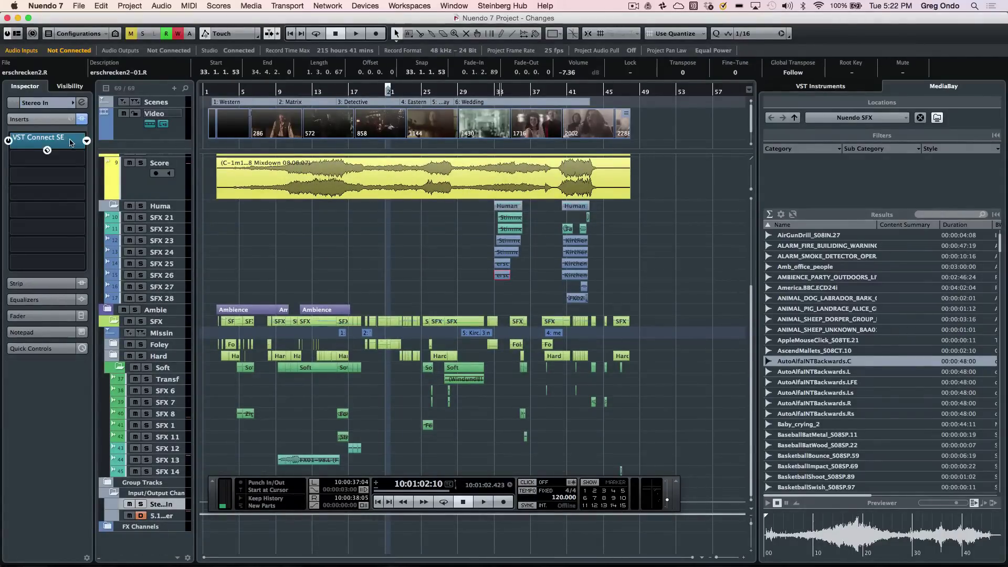
pyautogui.click(47, 138)
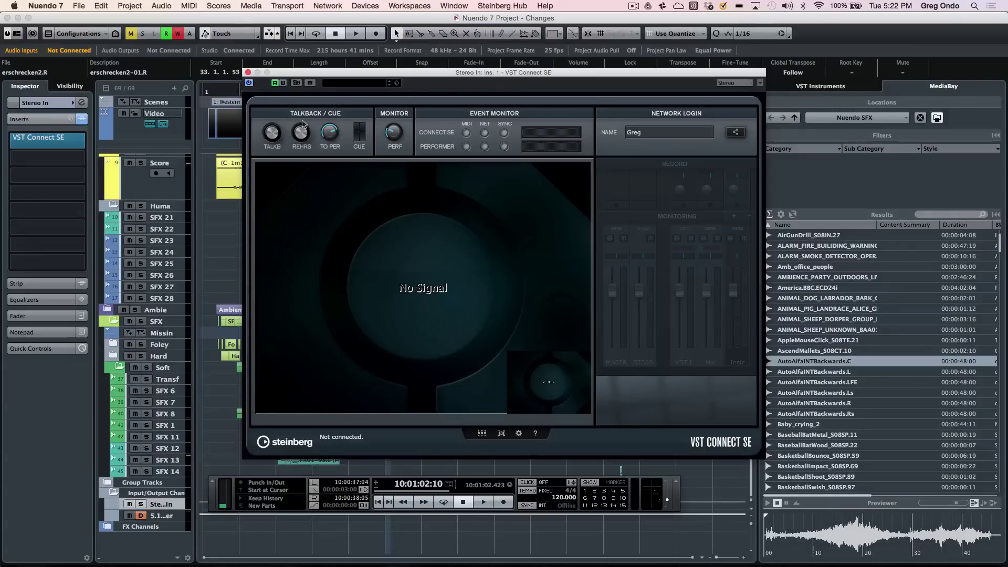
pyautogui.click(248, 73)
pyautogui.click(247, 4)
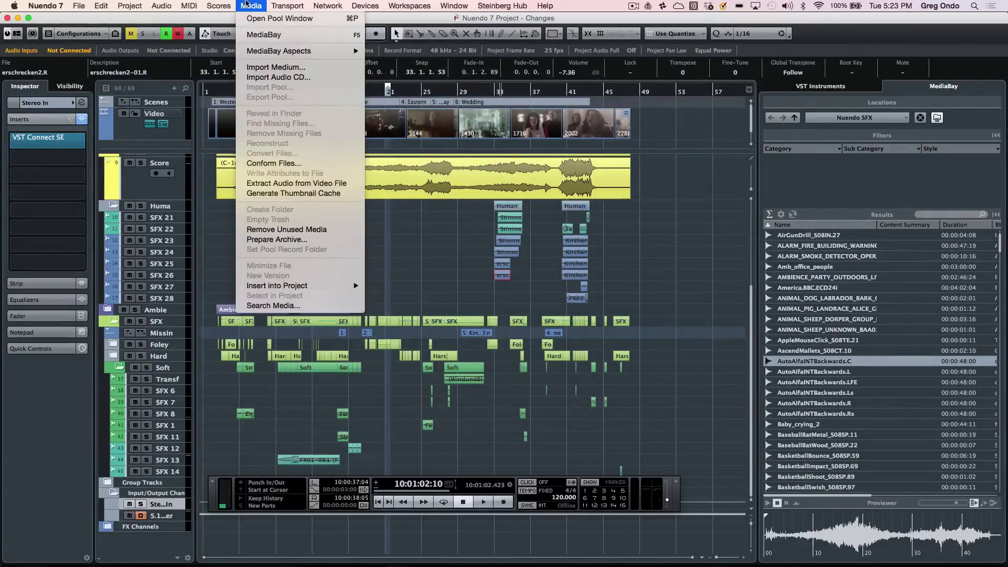
pyautogui.click(256, 36)
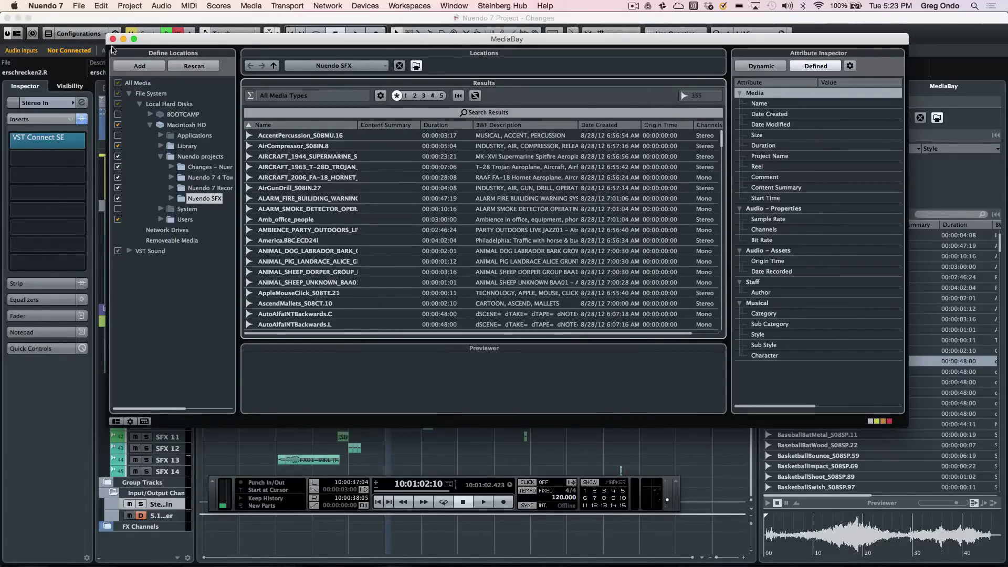
pyautogui.click(113, 39)
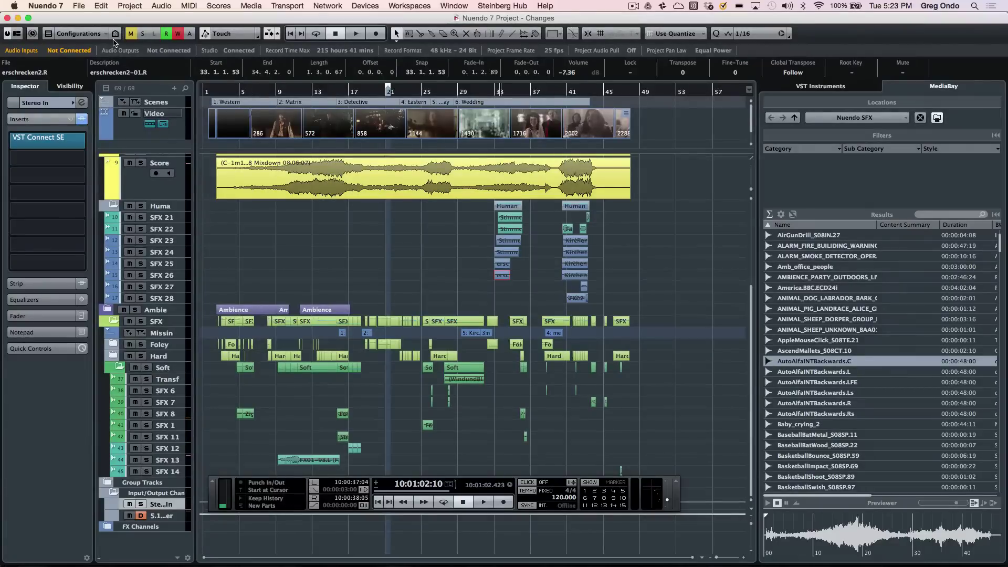
# - Show the Video Player with F8 and nudge the WindundBlaetter event to start at 28.1.1.110
pyautogui.press('F8')
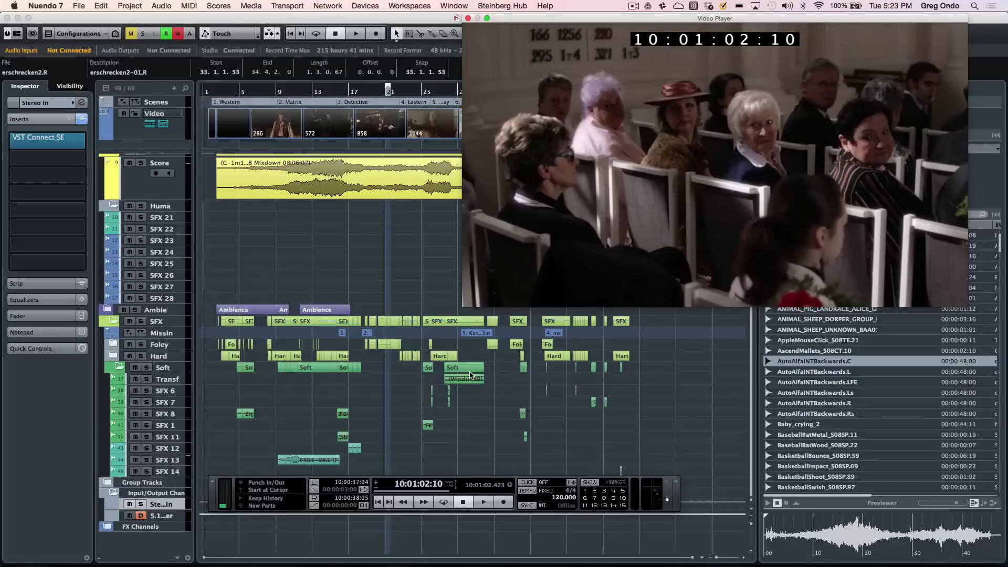
pyautogui.moveTo(466, 384)
pyautogui.mouseDown()
pyautogui.moveTo(511, 381)
pyautogui.moveTo(468, 380)
pyautogui.mouseUp()
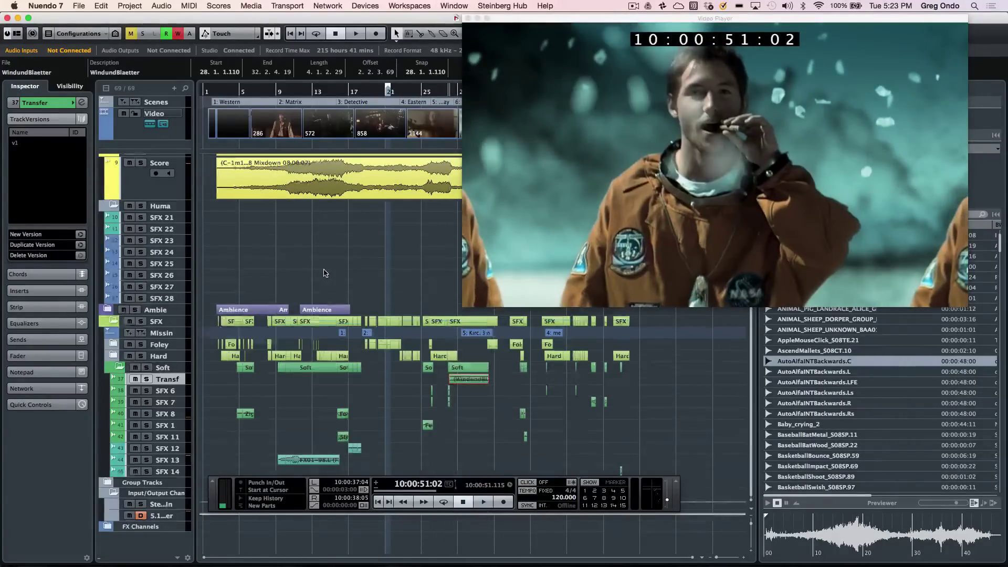
pyautogui.scroll(5, 386, 210)
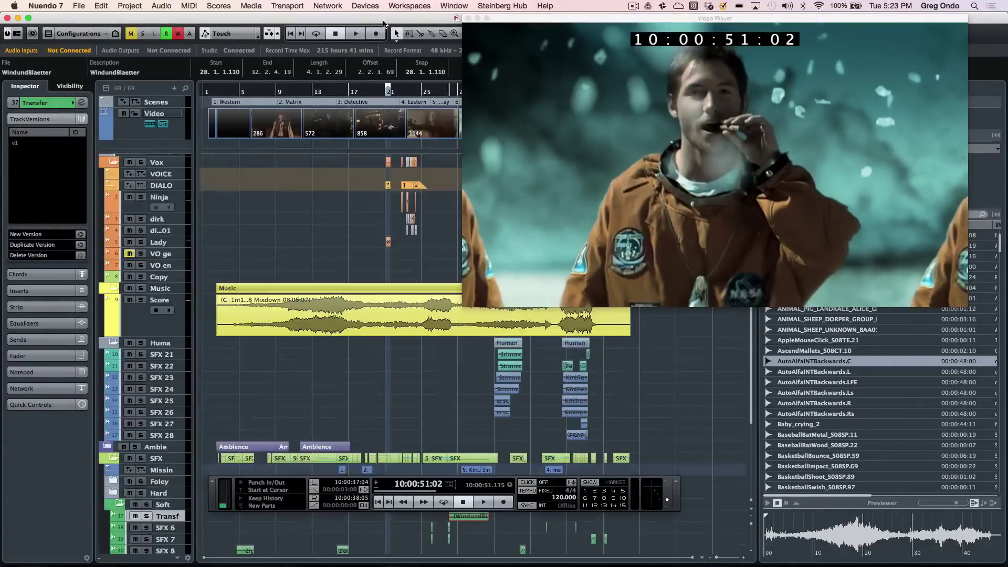
# - Open the ADR panel at cue 5, taking cues from the DIALOG track
pyautogui.click(129, 5)
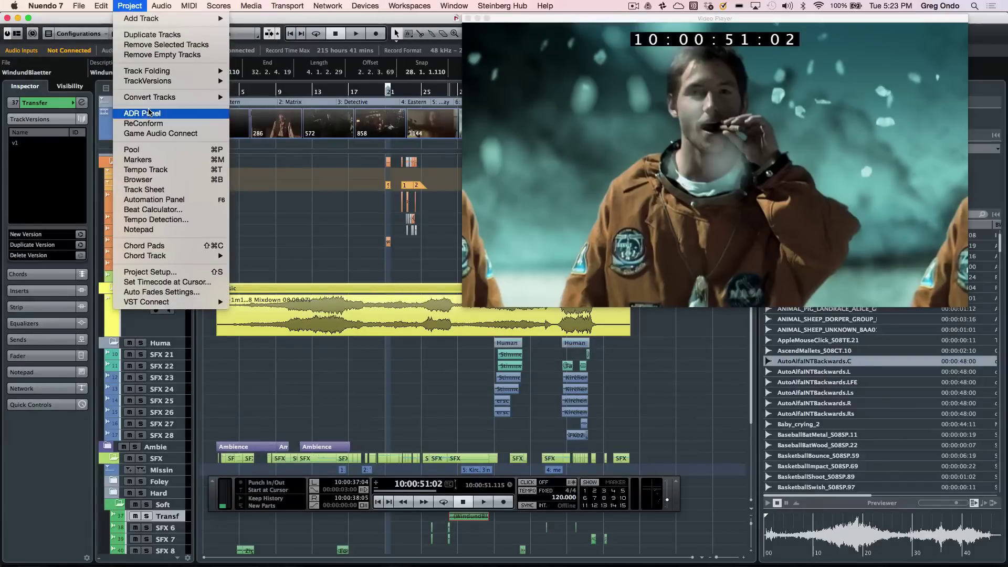
pyautogui.click(149, 112)
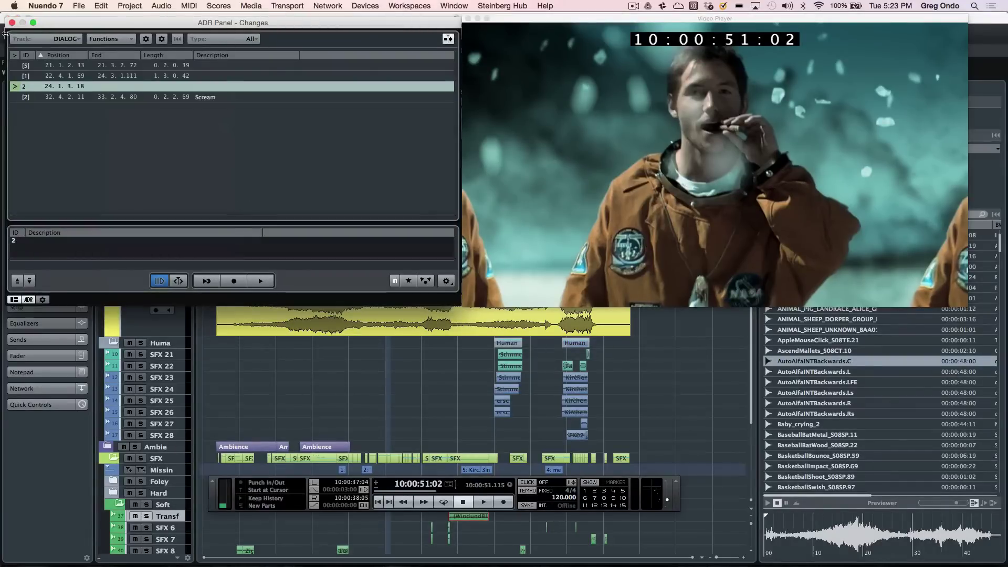
pyautogui.click(19, 65)
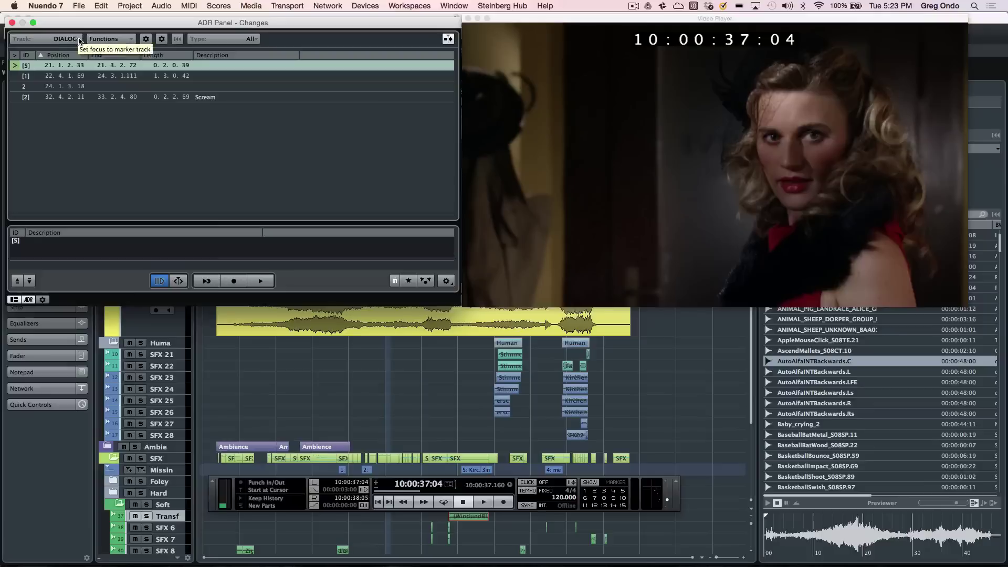
pyautogui.click(79, 39)
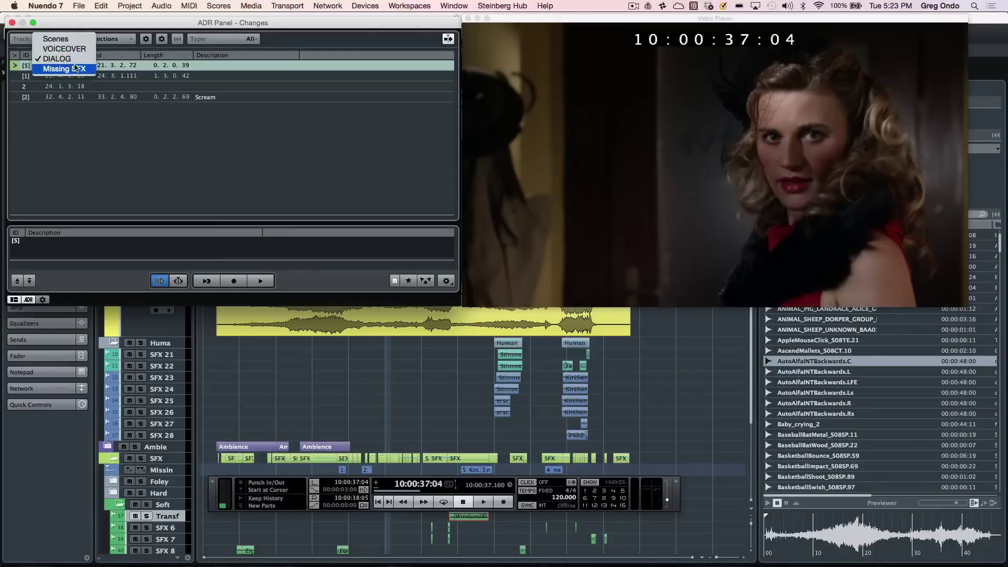
pyautogui.click(76, 60)
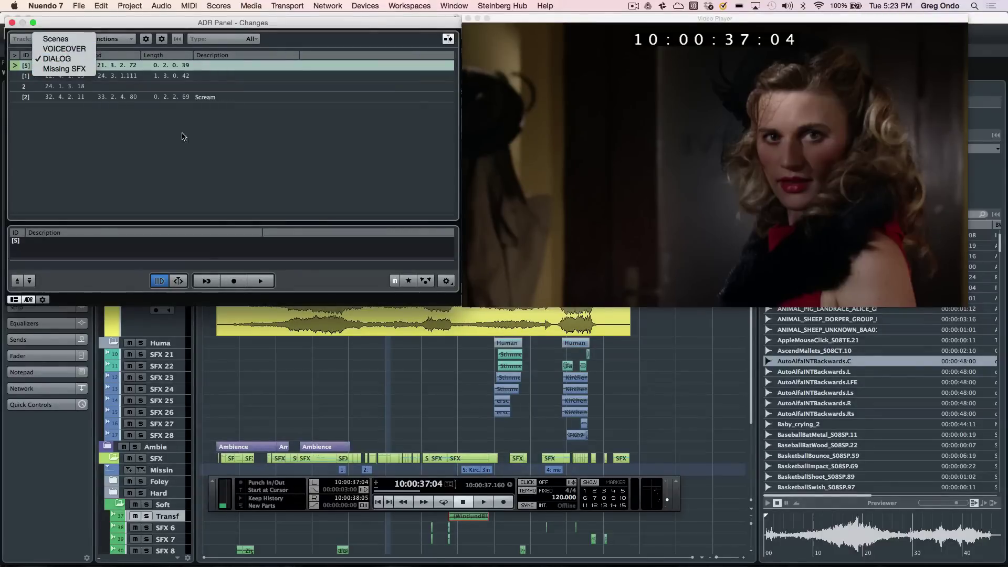
# - Rehearse, record and review a take of cue 5, then close the ADR panel
pyautogui.click(209, 282)
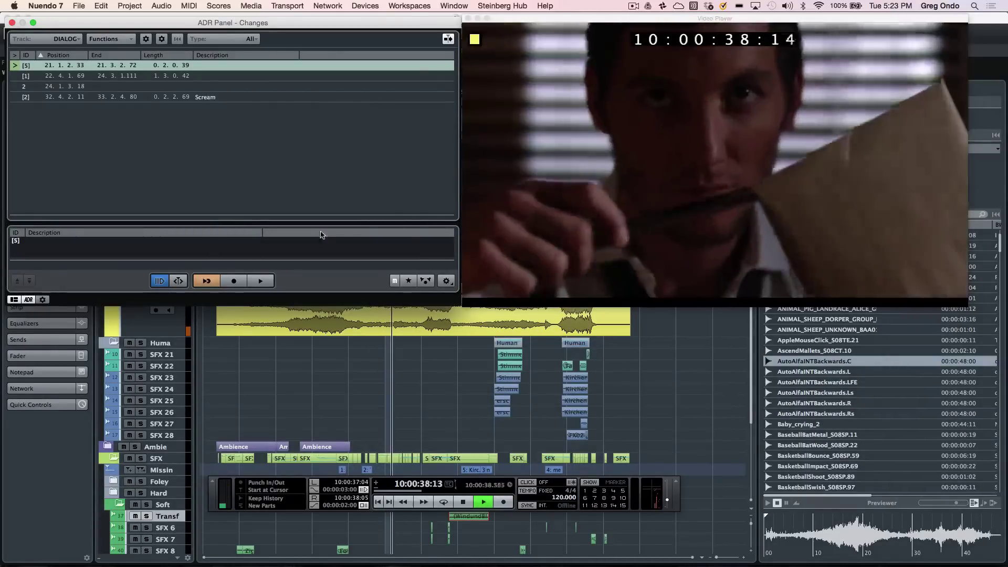
pyautogui.click(234, 282)
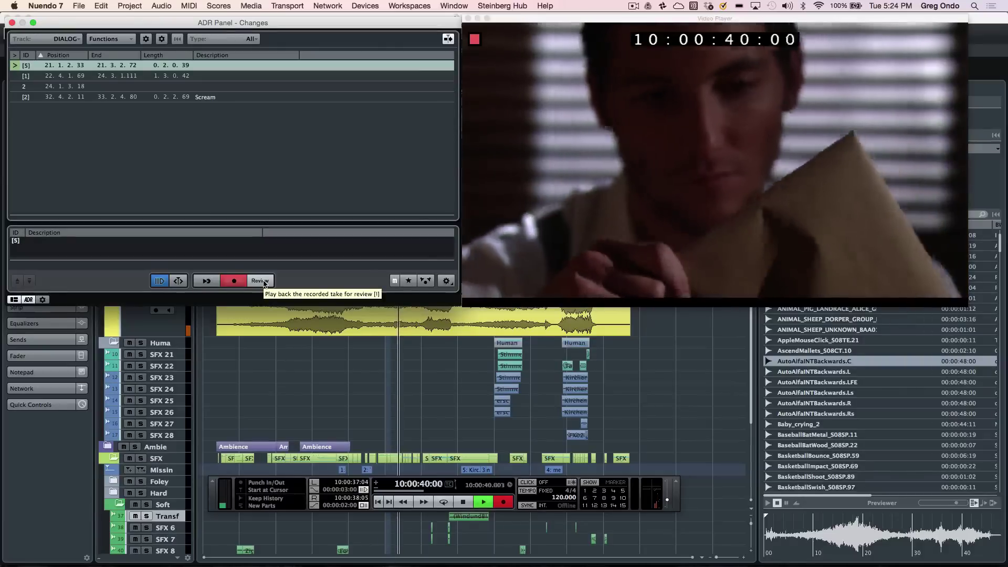
pyautogui.click(264, 283)
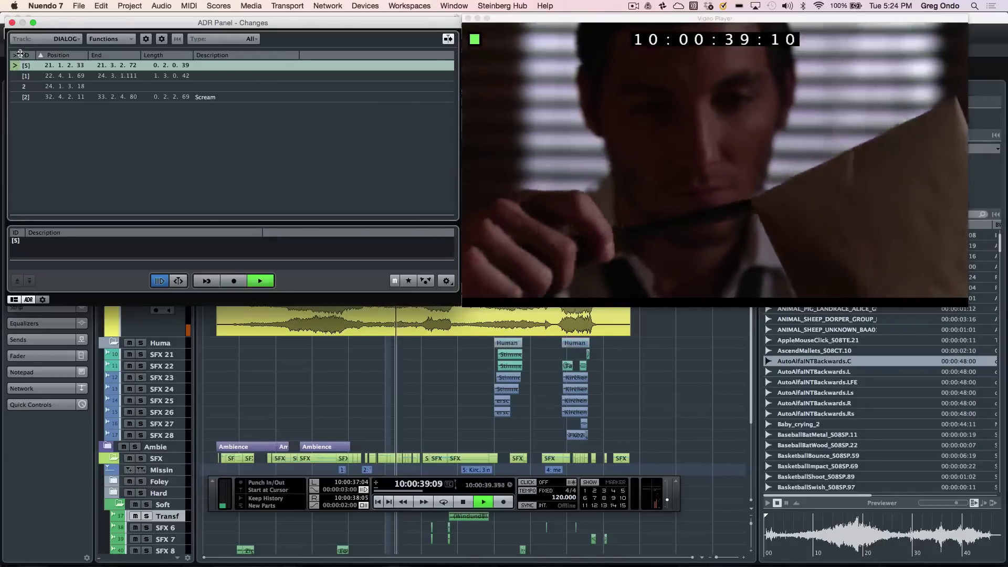
pyautogui.click(11, 23)
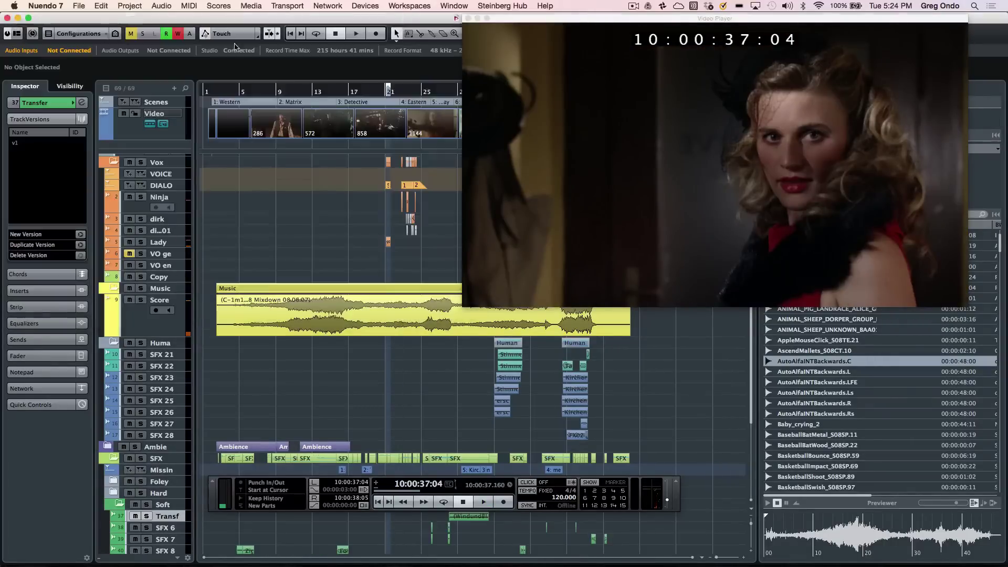
# - Close the Video Player and activate the Nuendo 7 Demo Project RECO_V1 from the Window menu
pyautogui.click(469, 18)
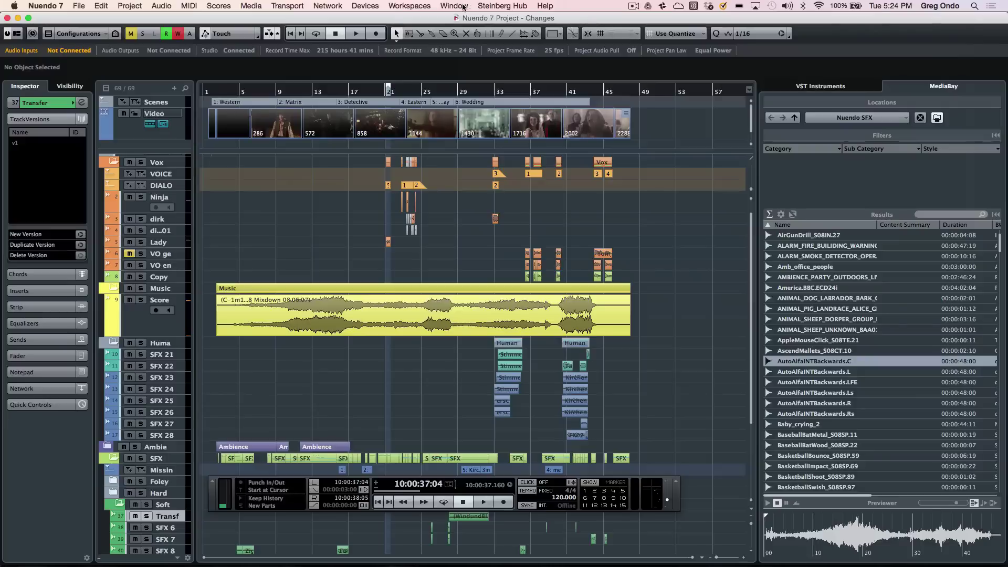
pyautogui.click(463, 8)
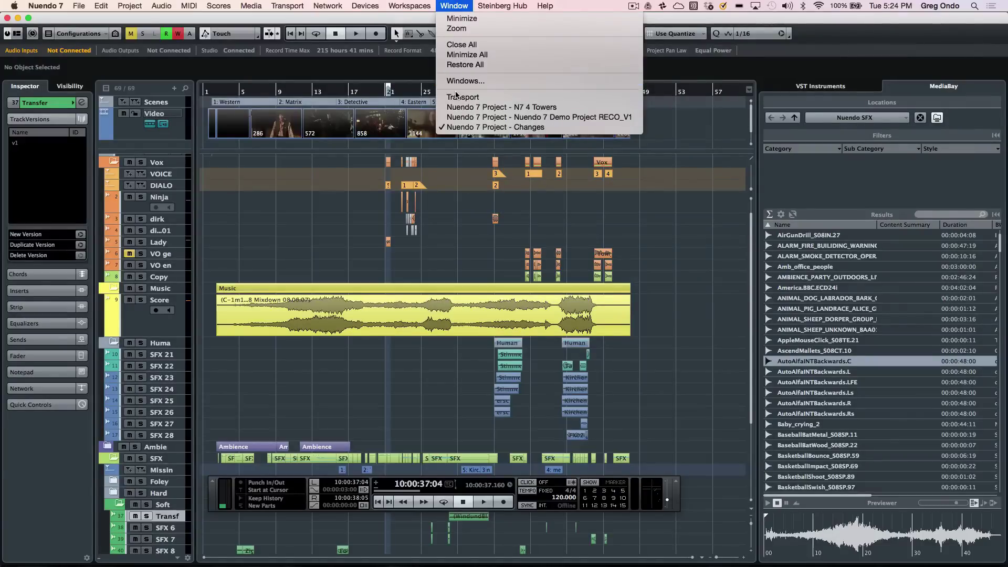
pyautogui.click(484, 118)
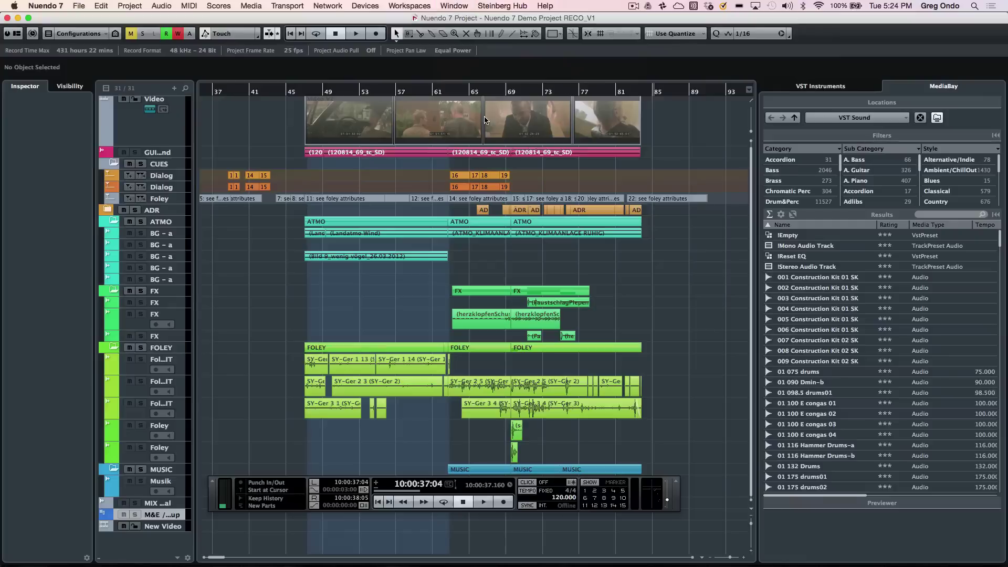
pyautogui.click(7, 33)
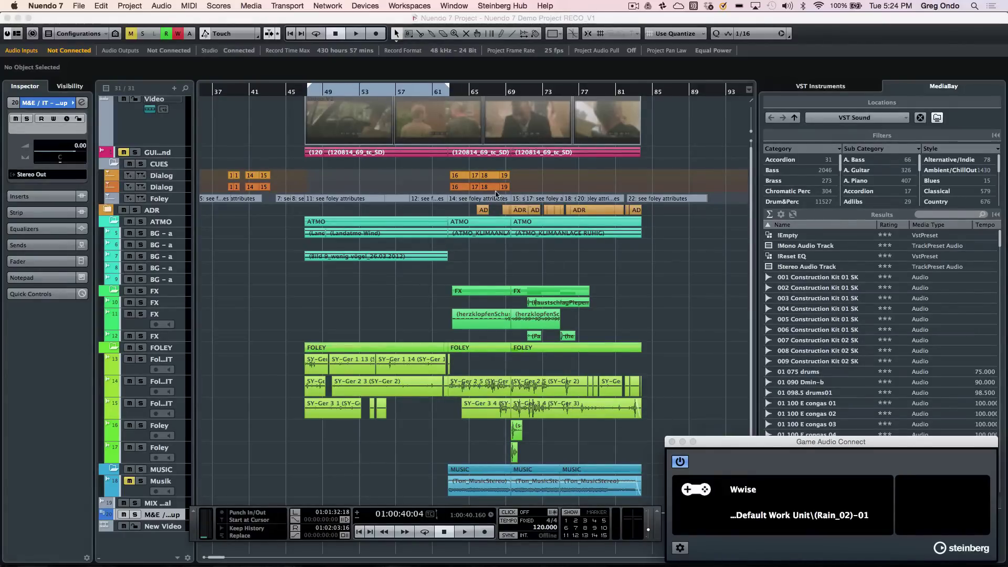
# - Generate the 5-entry Change EDL in ReConform and apply it to the project
pyautogui.click(129, 5)
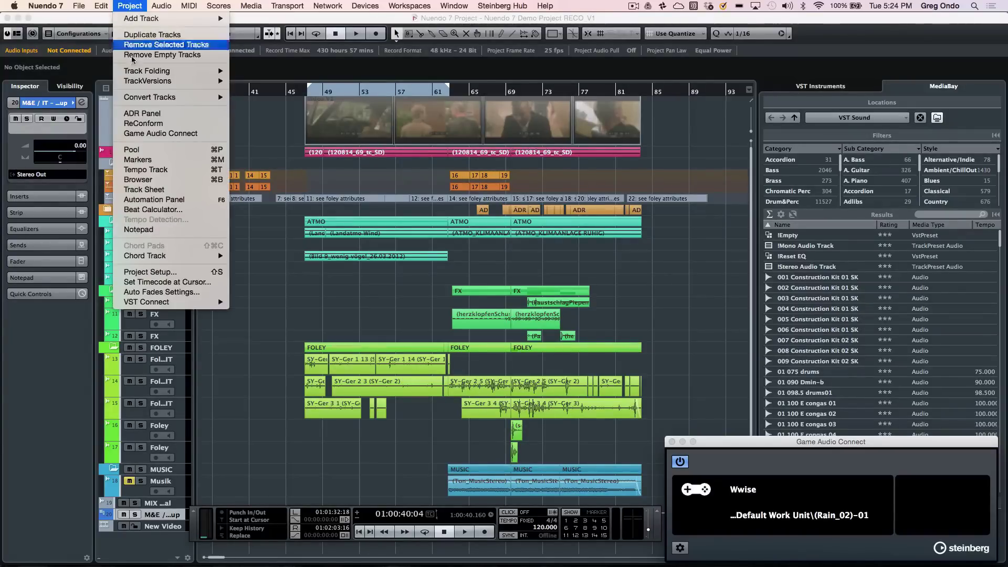
pyautogui.click(161, 125)
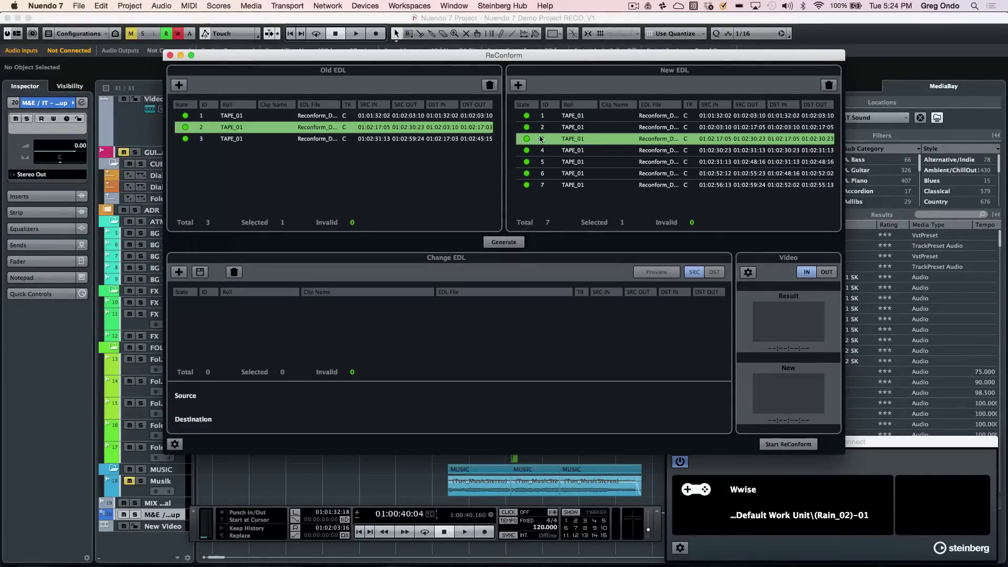
pyautogui.click(514, 245)
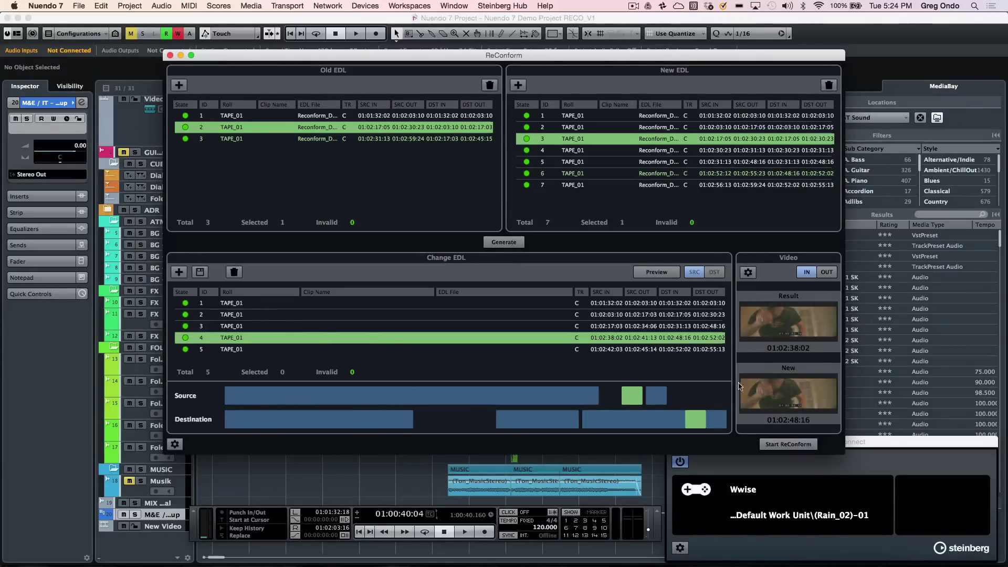
pyautogui.click(792, 445)
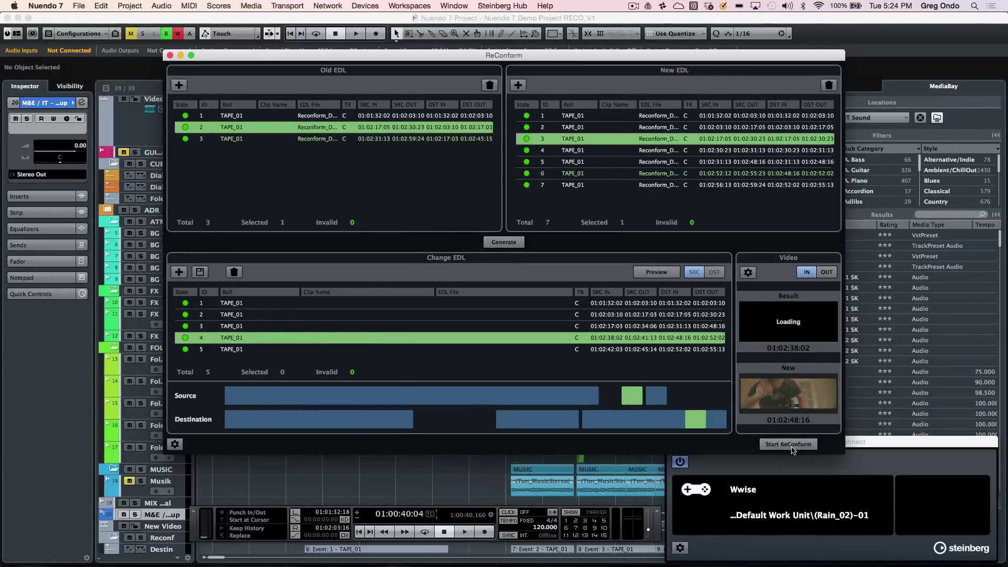
pyautogui.click(170, 56)
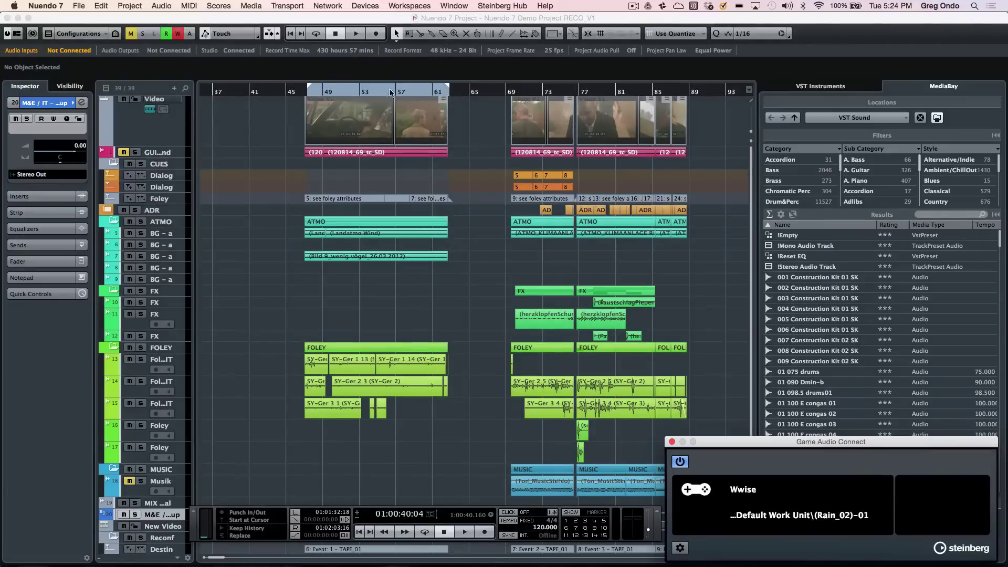
# - Scroll to the new Reconf, Destin, Insert and Dissol tracks and show the Window menu's project list
pyautogui.scroll(-5, 480, 131)
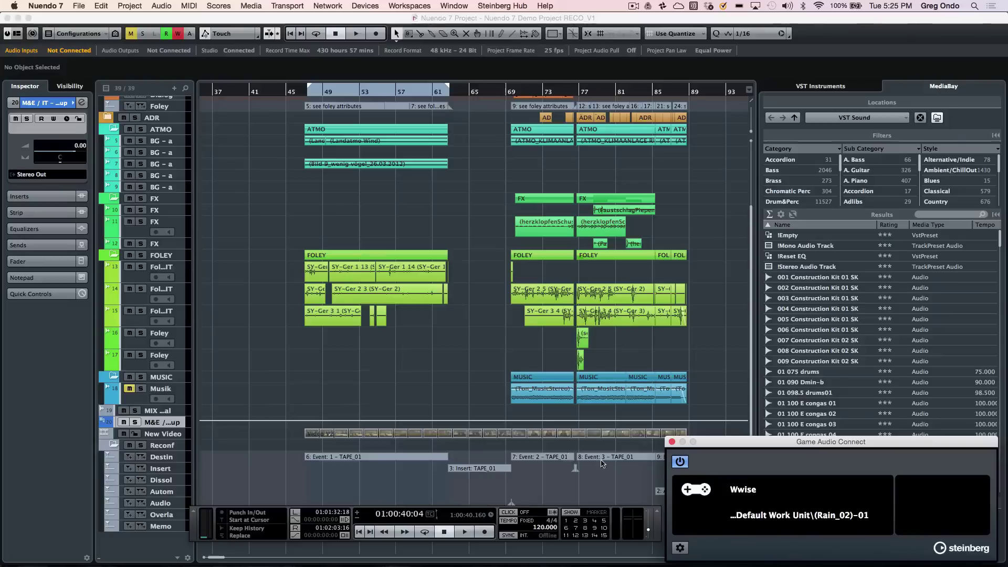
pyautogui.click(502, 6)
# - Switch to the N7 4 Towers project and make it the active project
pyautogui.moveTo(463, 4)
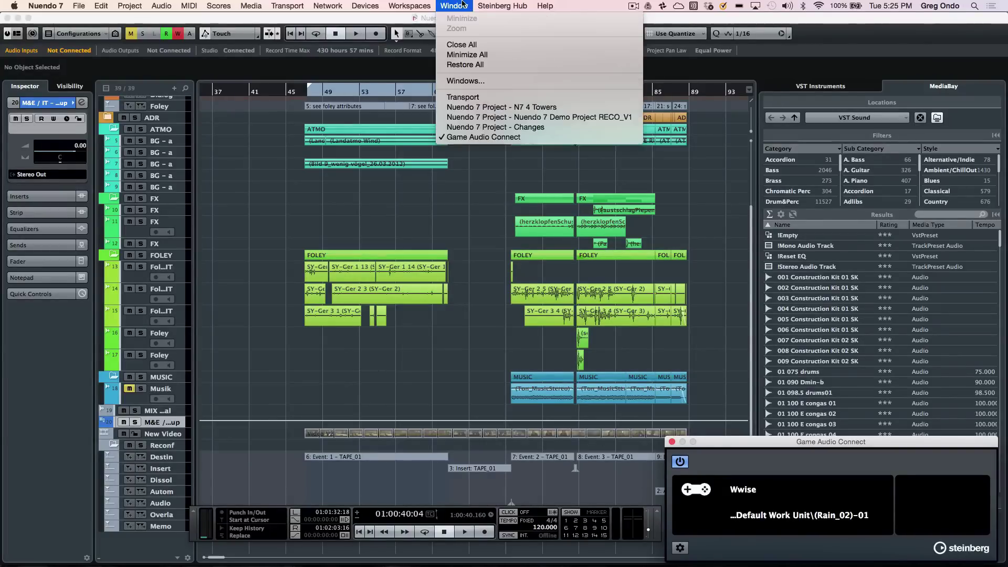
pyautogui.click(476, 107)
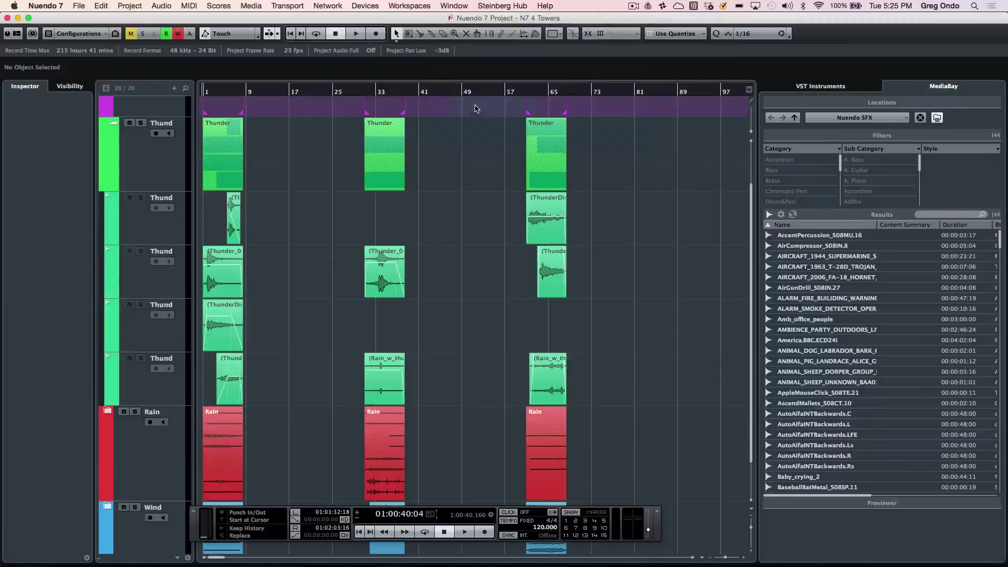
pyautogui.click(8, 33)
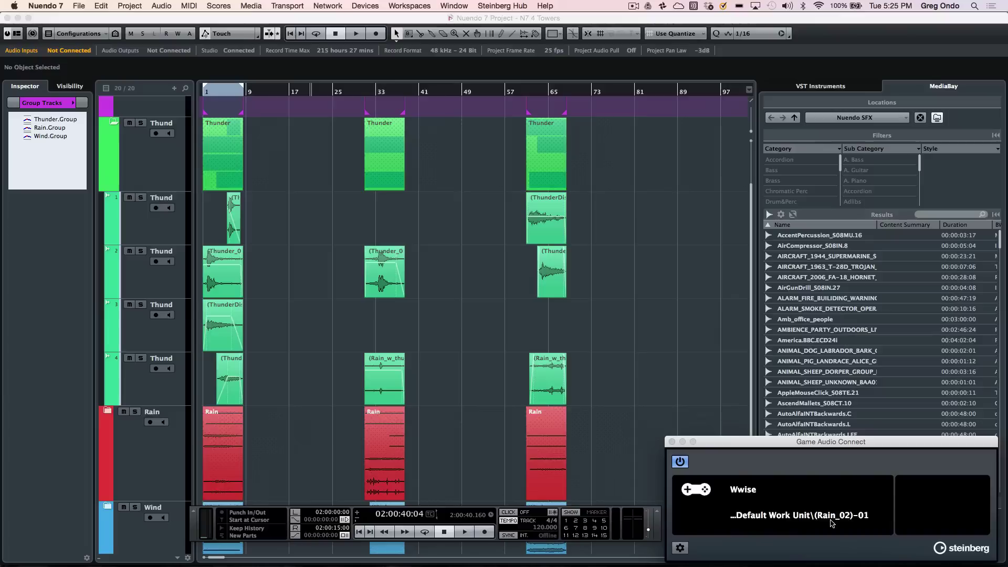
# - Look at the Thunder event's Render in Place options without rendering, then reach File > Export
pyautogui.rightClick(222, 261)
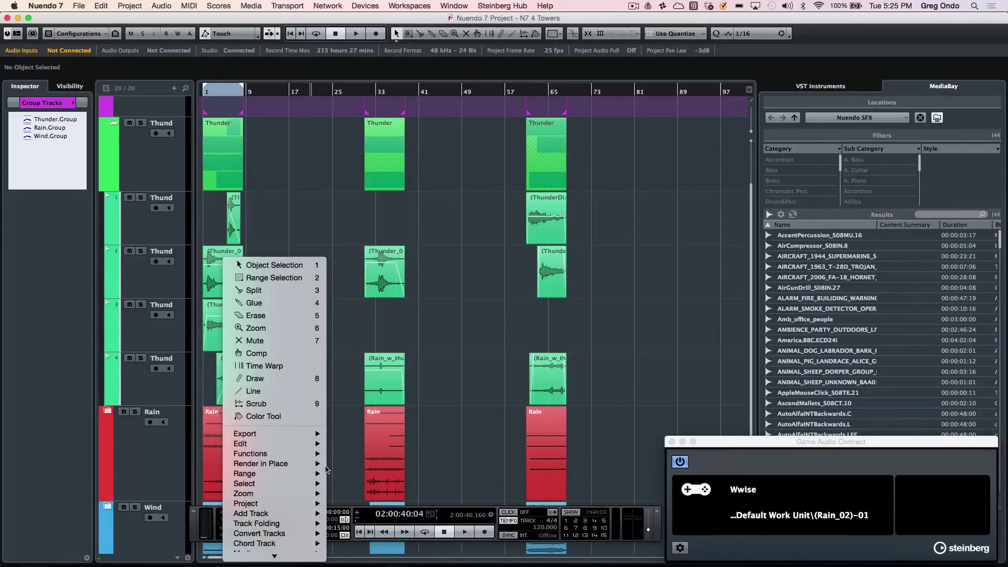
pyautogui.moveTo(323, 467)
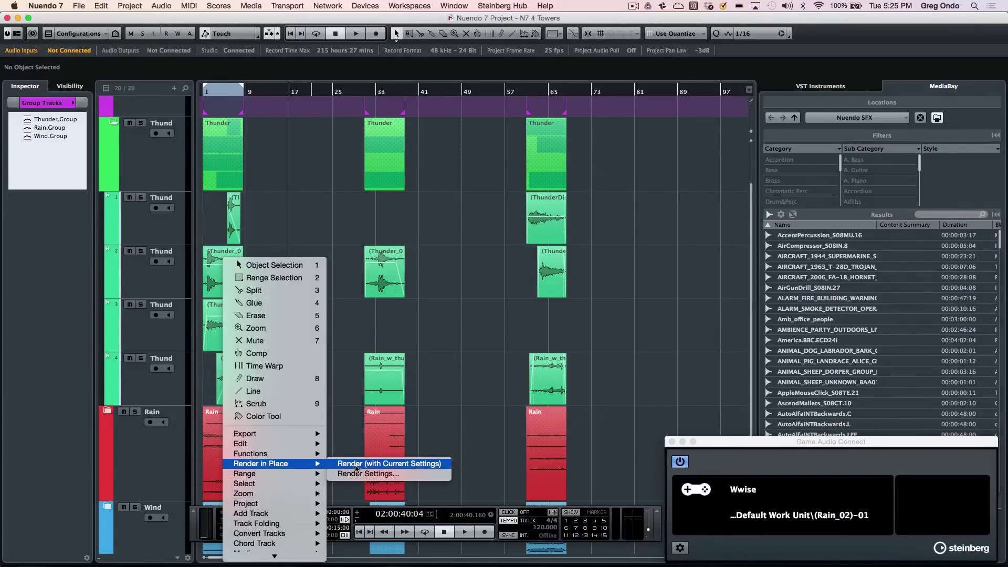
pyautogui.click(352, 435)
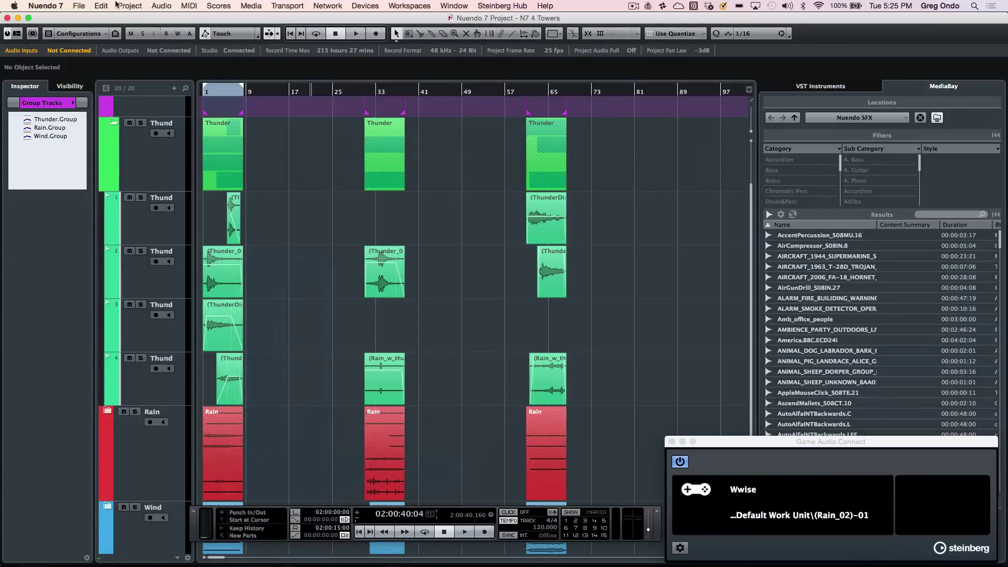
pyautogui.click(79, 5)
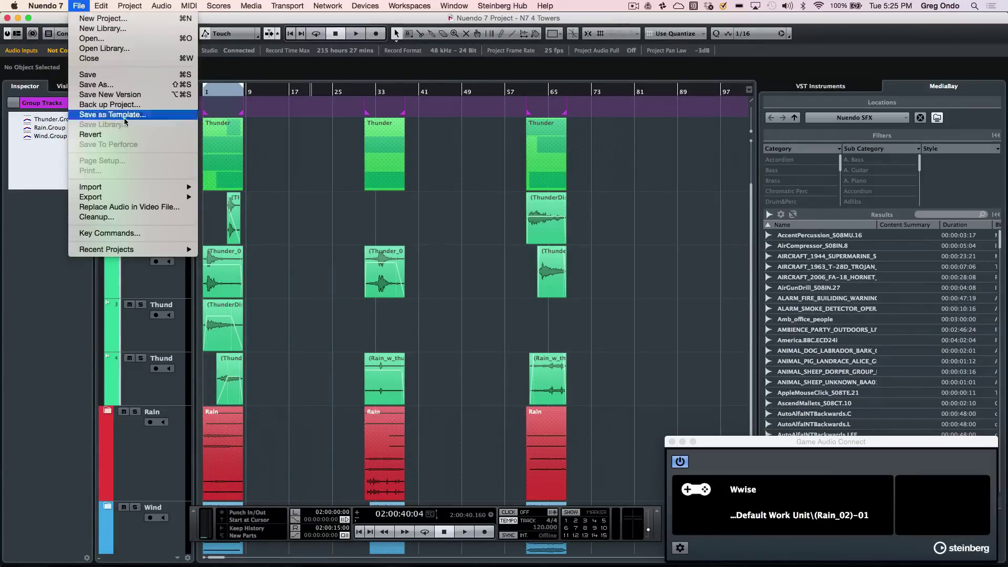
pyautogui.moveTo(145, 198)
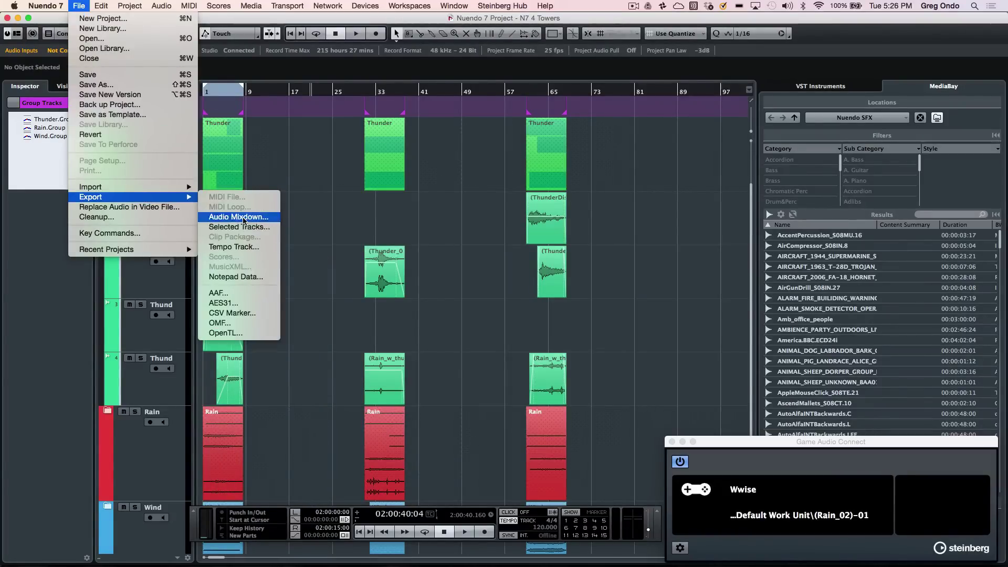
pyautogui.click(243, 218)
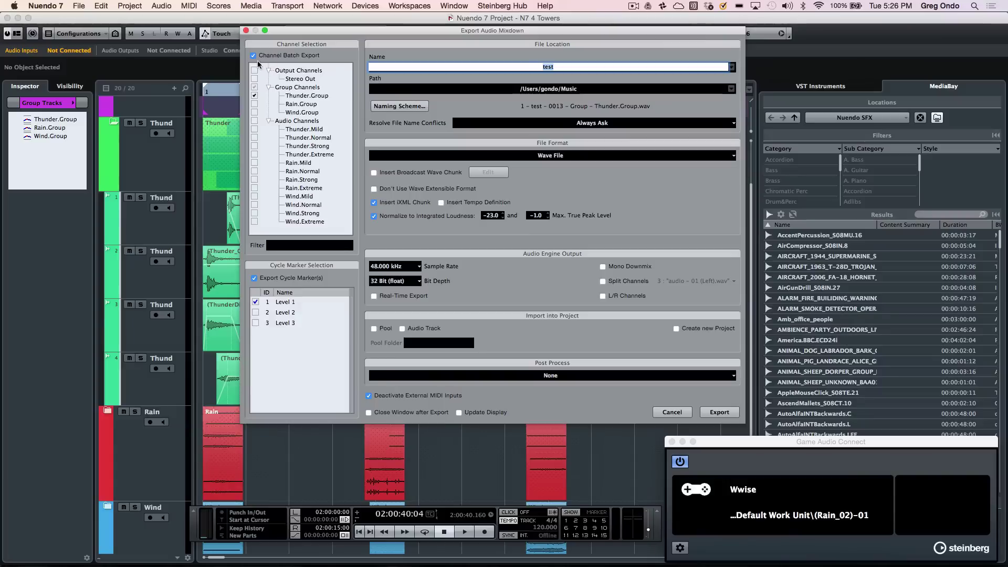
pyautogui.click(255, 88)
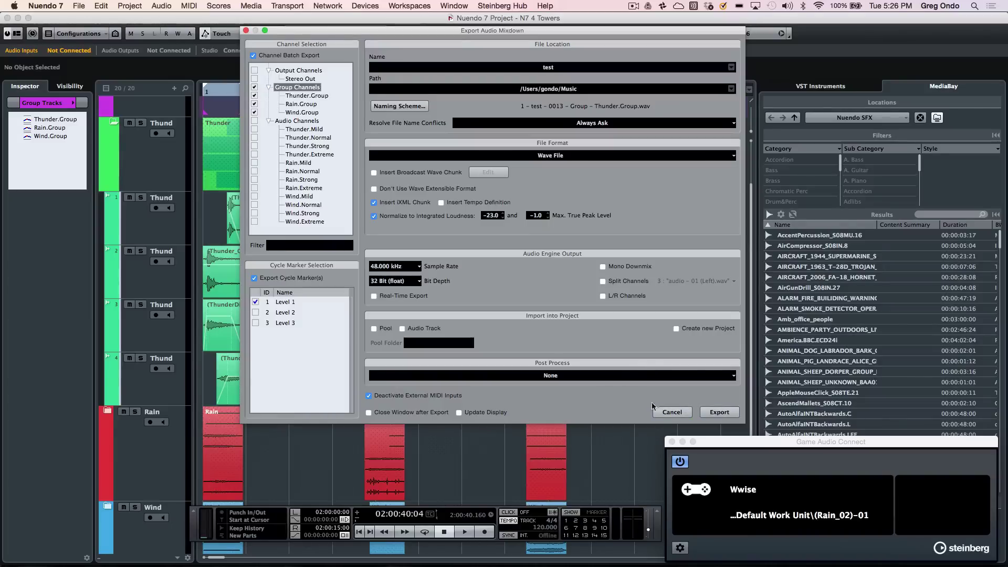
pyautogui.click(682, 412)
pyautogui.press('super+Tab')
pyautogui.press('super+Tab')
pyautogui.press('super+Tab')
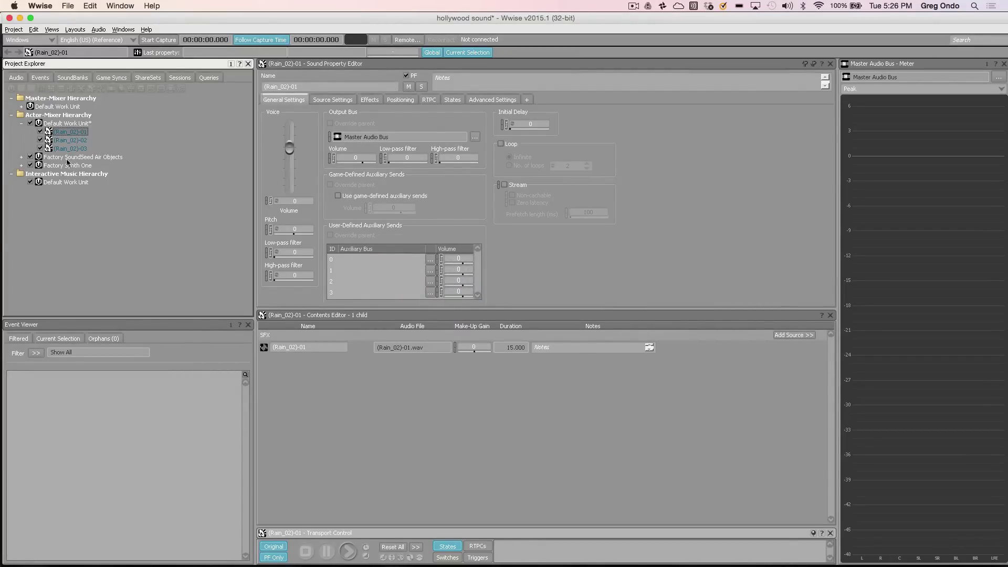
# - Send the (Rain_02)-01 sound from Wwise's Project Explorer to Nuendo via Edit in Nuendo
pyautogui.rightClick(78, 134)
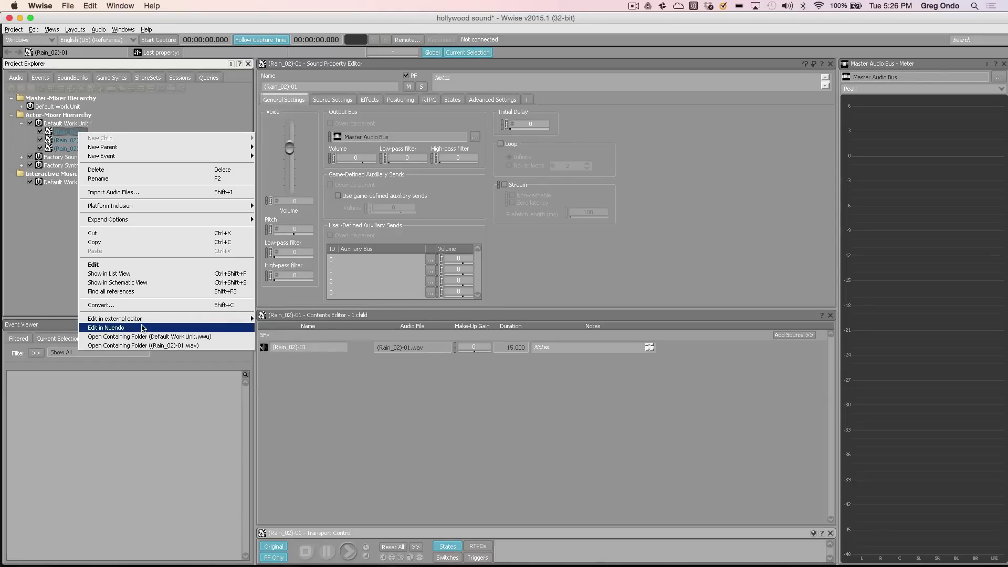
pyautogui.click(143, 328)
pyautogui.press('super+Tab')
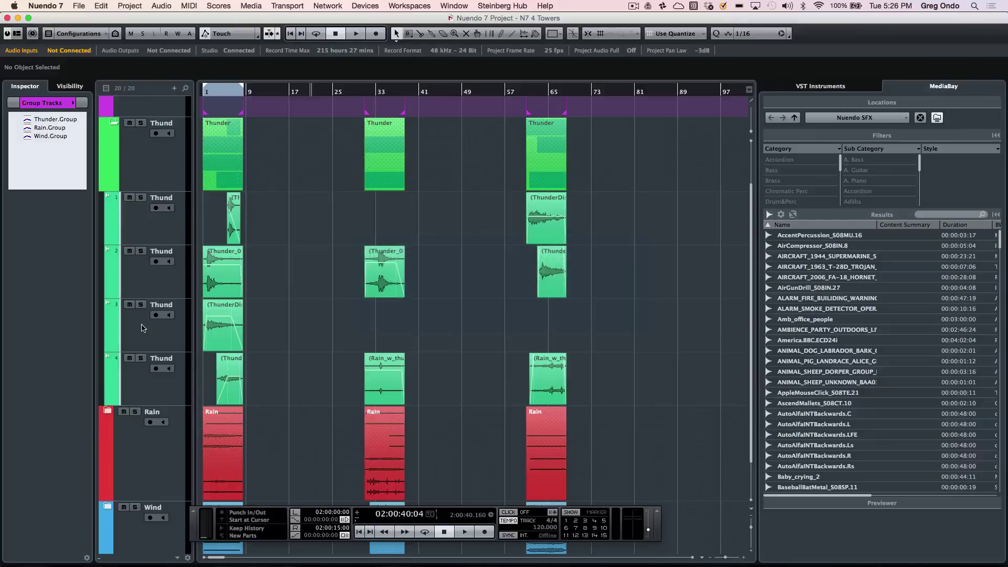